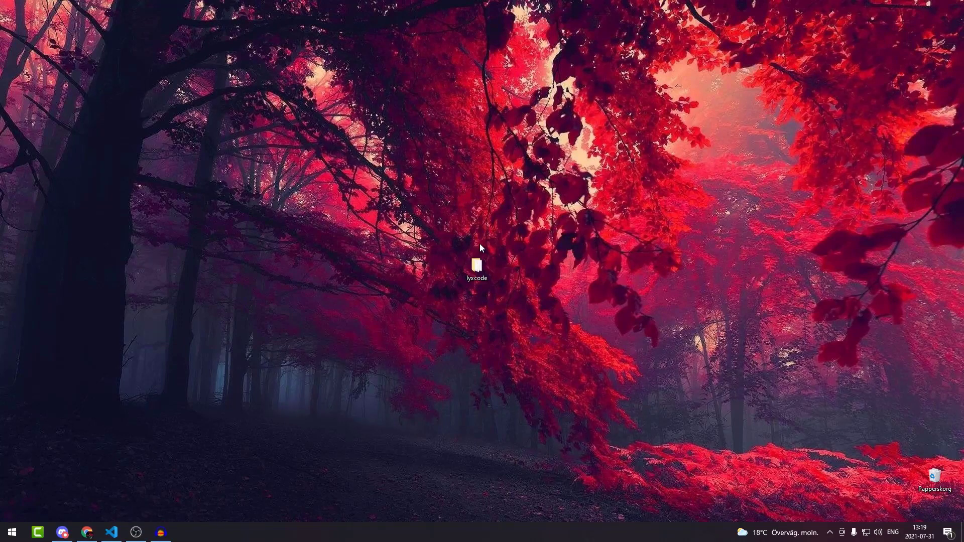
# Create an empty avatar.js file in the Commands > Utilities folder
pyautogui.click(113, 531)
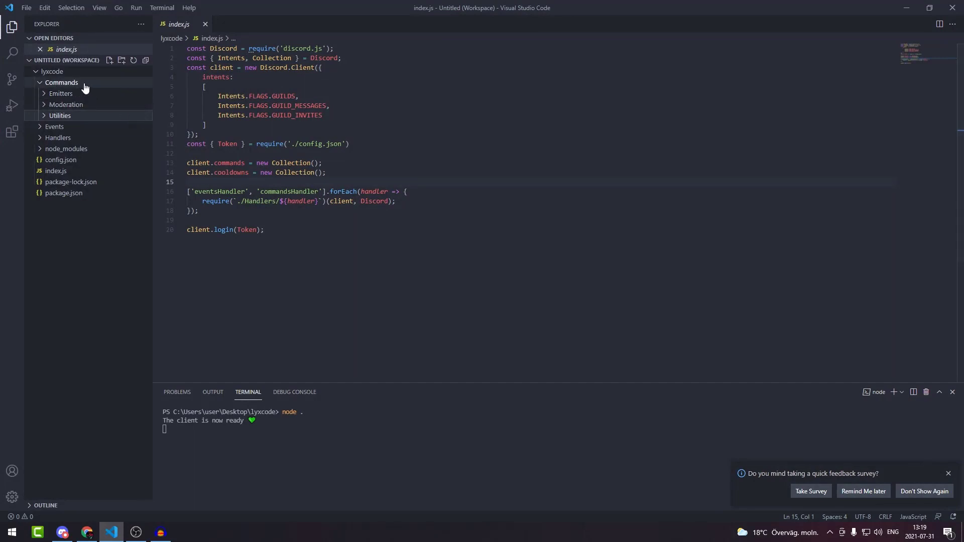
pyautogui.click(60, 116)
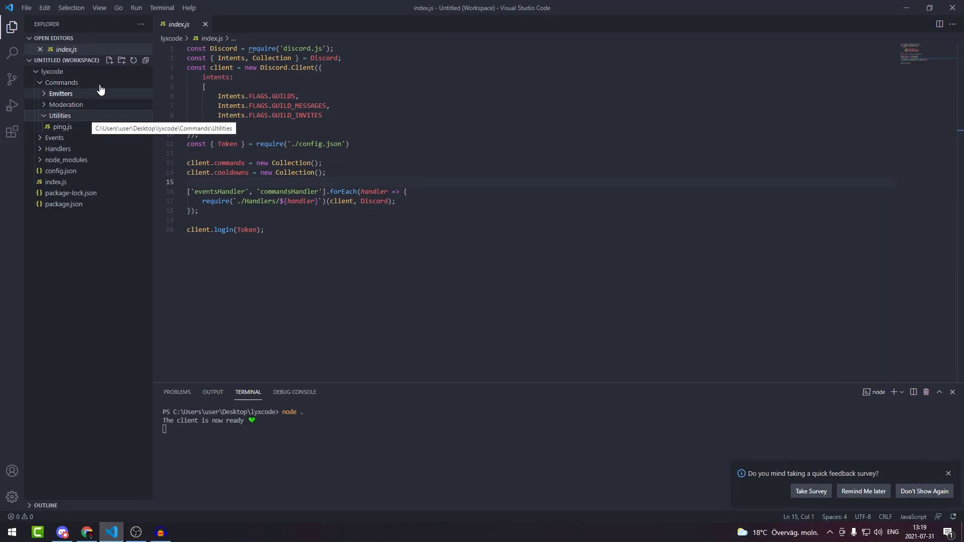
pyautogui.click(108, 60)
pyautogui.write('avatar')
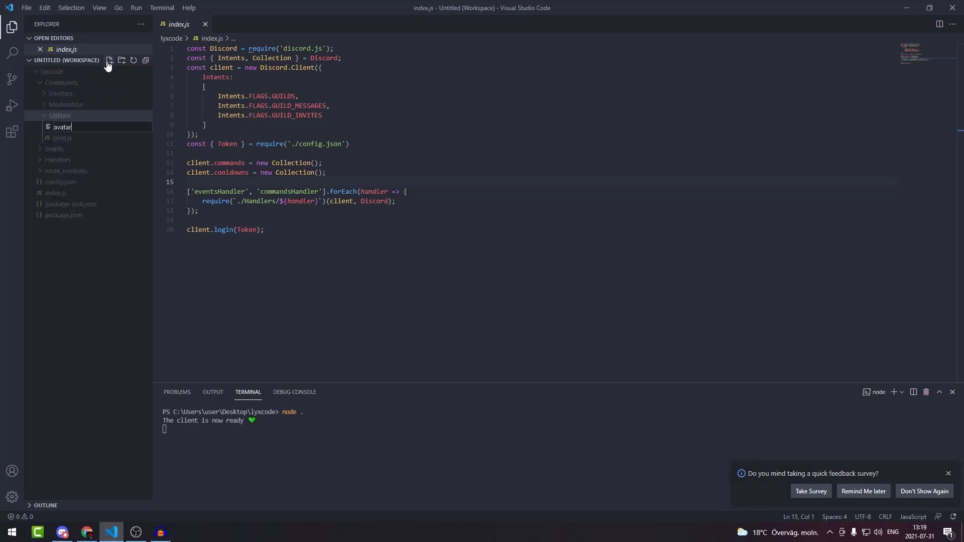
pyautogui.write('.js')
pyautogui.press('Return')
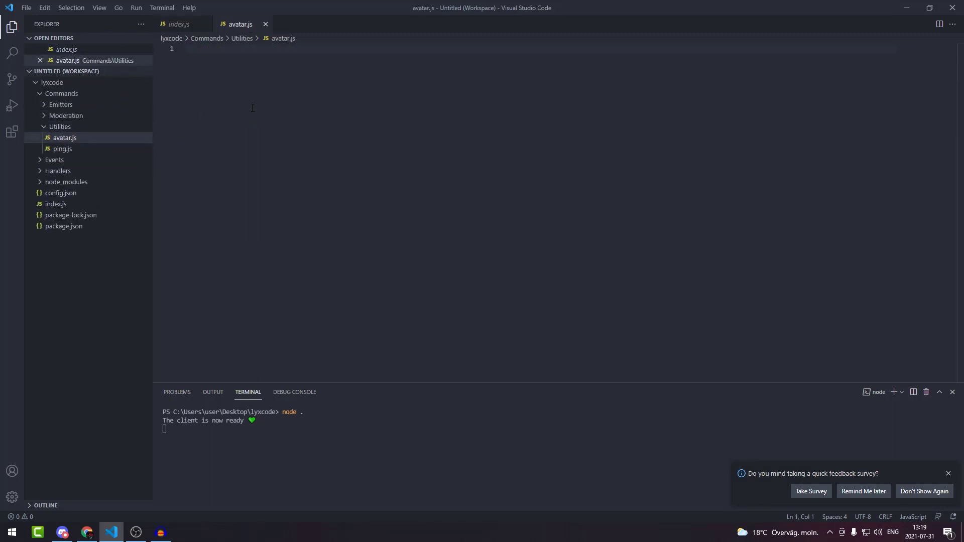
pyautogui.write('{')
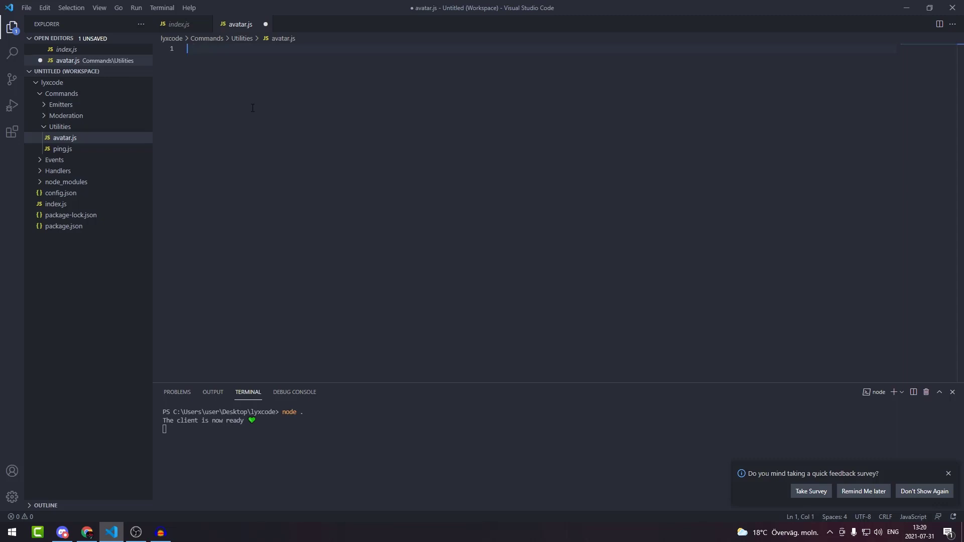
pyautogui.write('onst ')
pyautogui.write('MessageEM')
# Require MessageEmbed from discord.js and begin the module.exports object
pyautogui.press('BackSpace')
pyautogui.press('BackSpace')
pyautogui.press('BackSpace')
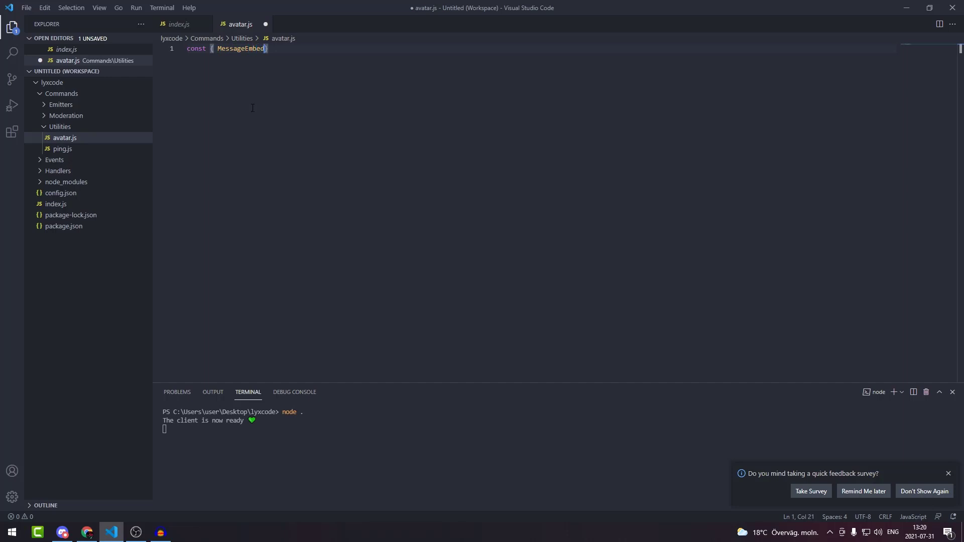
pyautogui.write("require('")
pyautogui.press('Return')
pyautogui.write(');')
pyautogui.press('Return')
pyautogui.press('Return')
pyautogui.write('module.exports( ')
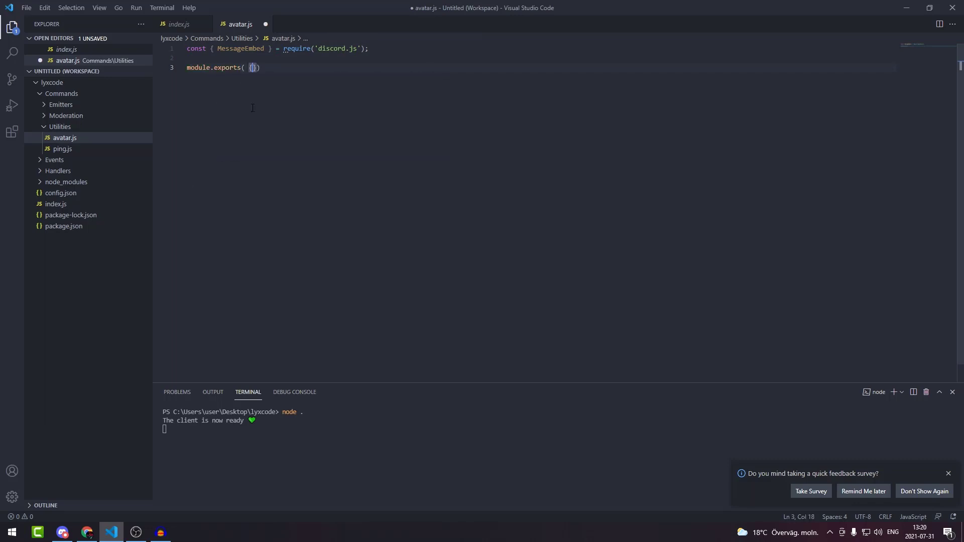
pyautogui.write('{')
pyautogui.press('Return')
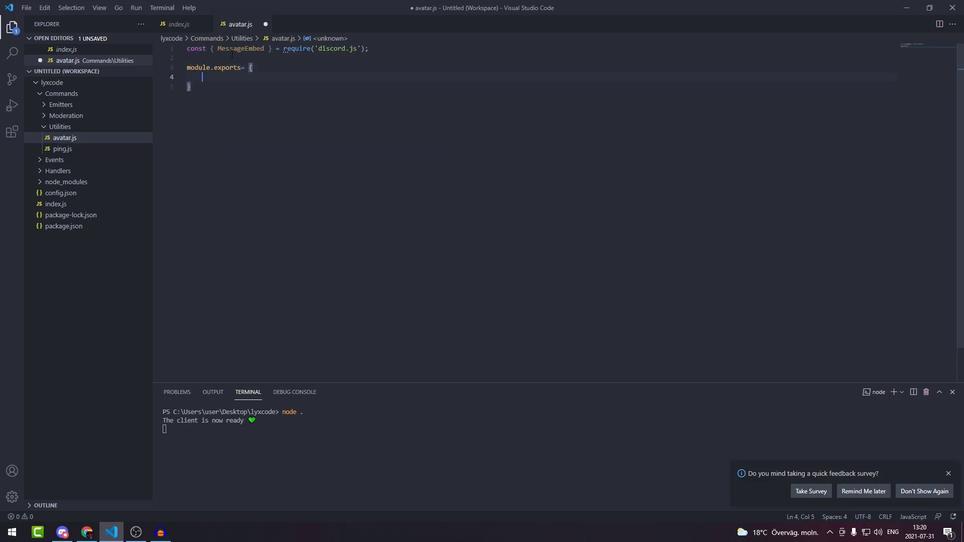
pyautogui.click(241, 67)
pyautogui.click(249, 78)
pyautogui.write('name: "avatar",')
# Add name 'avatar', alias 'pfp', a description and the execute(message, args) header
pyautogui.press('Return')
pyautogui.write("aliases: ['")
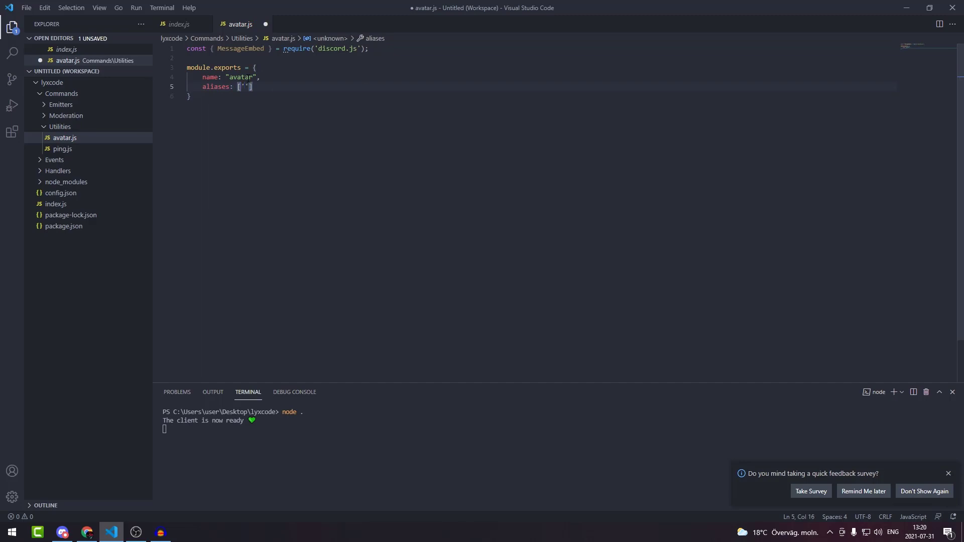
pyautogui.write('pfp')
pyautogui.hotkey('ctrl', 's')
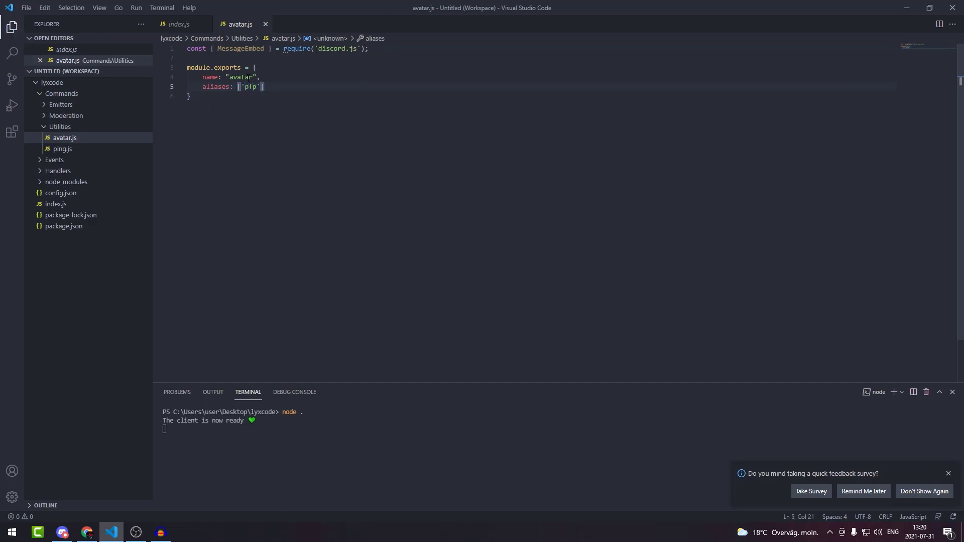
pyautogui.write(',')
pyautogui.press('Return')
pyautogui.write("'")
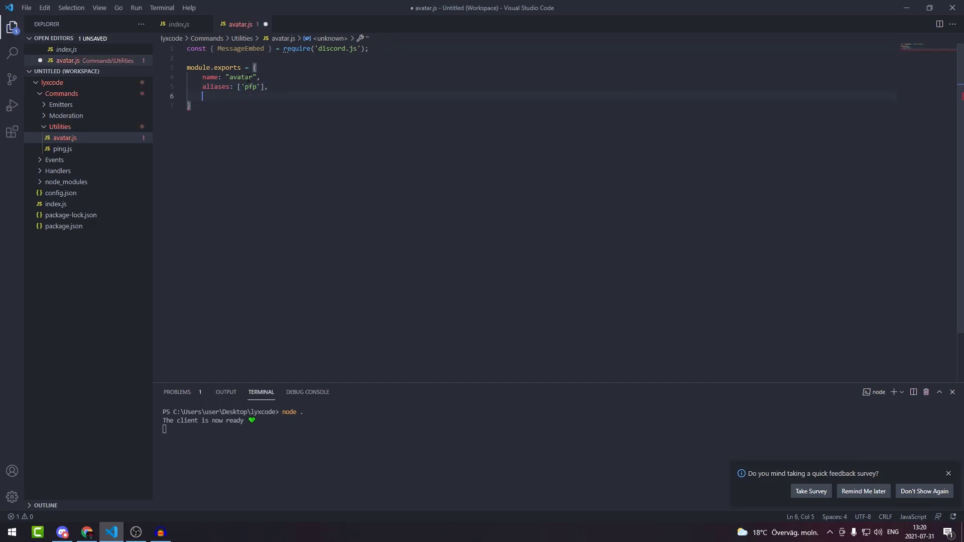
pyautogui.write('descritpi')
pyautogui.press('BackSpace')
pyautogui.press('BackSpace')
pyautogui.press('BackSpace')
pyautogui.press('BackSpace')
pyautogui.press('BackSpace')
pyautogui.write('ription: "Displays the mentioned user\'s avatar or the command user\'s')
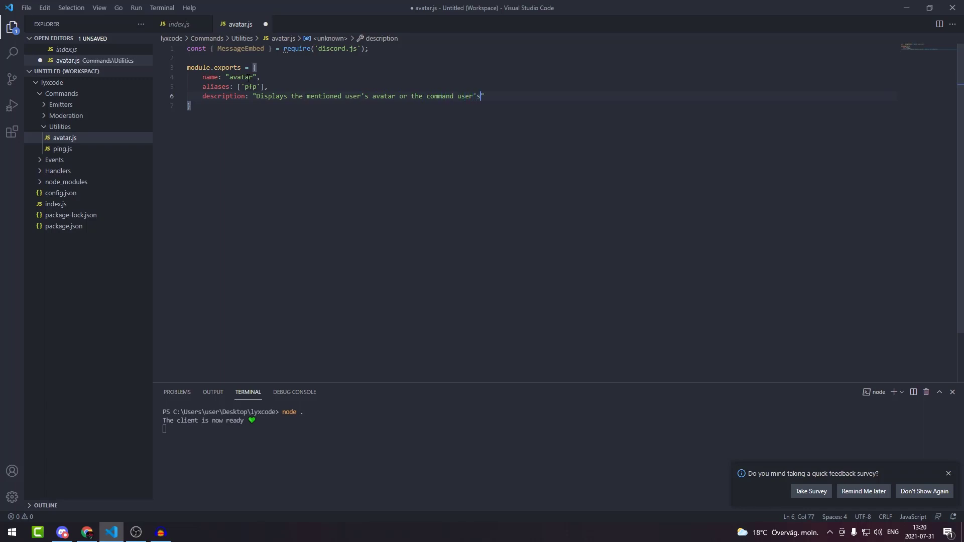
pyautogui.press('Right')
pyautogui.hotkey('ctrl', 's')
pyautogui.write(',')
pyautogui.press('Return')
pyautogui.write('execute(message.')
pyautogui.press('BackSpace')
pyautogui.write(', args, ')
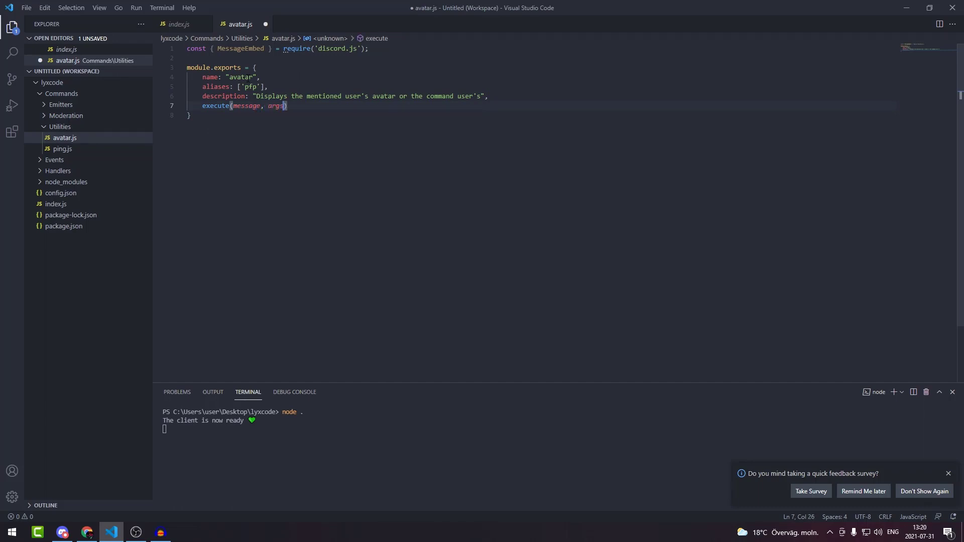
pyautogui.write('commandName, client, Discord) {')
# Define Target as message.mentions.users.first() or message.author, and save
pyautogui.press('Return')
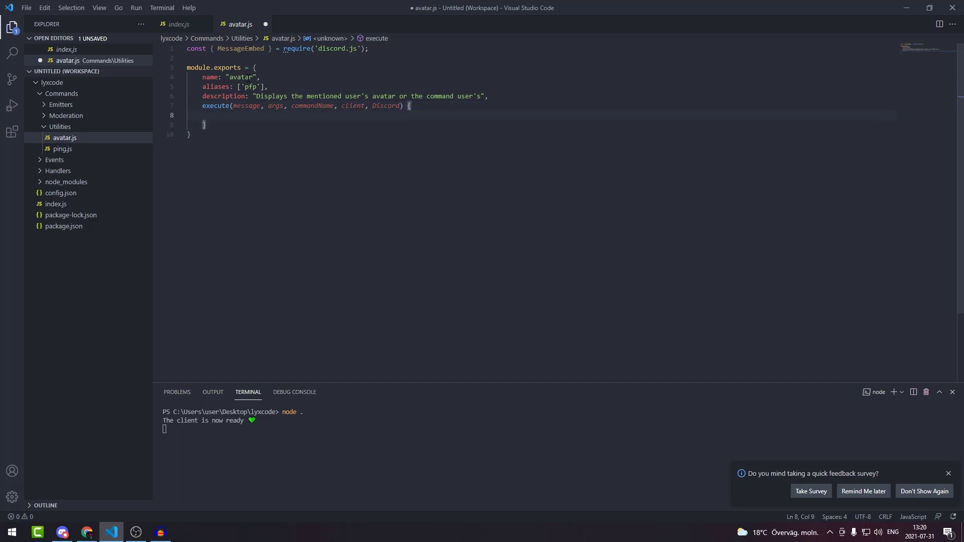
pyautogui.write('const Target = m')
pyautogui.write('essage.mentions.users.first() ||')
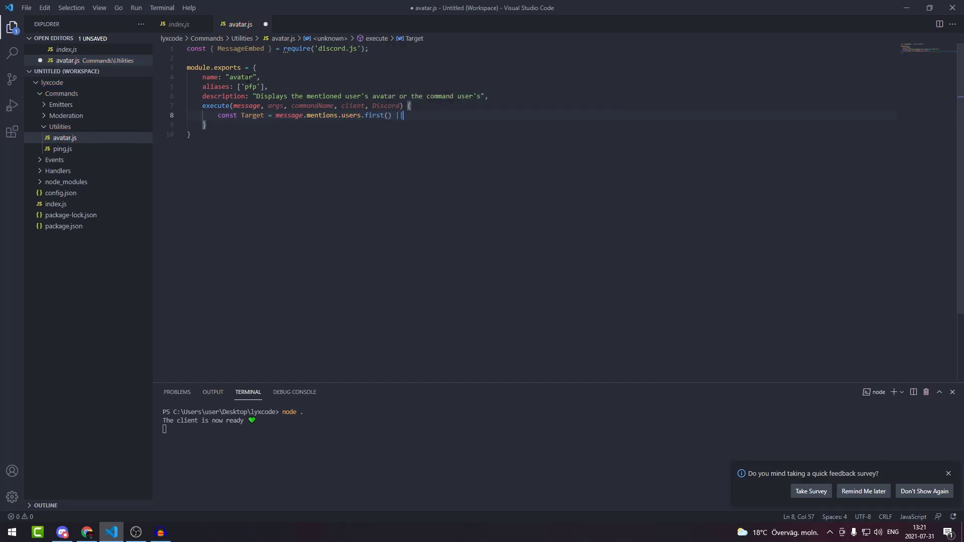
pyautogui.write(' message.author;')
pyautogui.hotkey('ctrl', 's')
pyautogui.press('Return')
pyautogui.press('Return')
pyautogui.hotkey('ctrl', 's')
pyautogui.write('c')
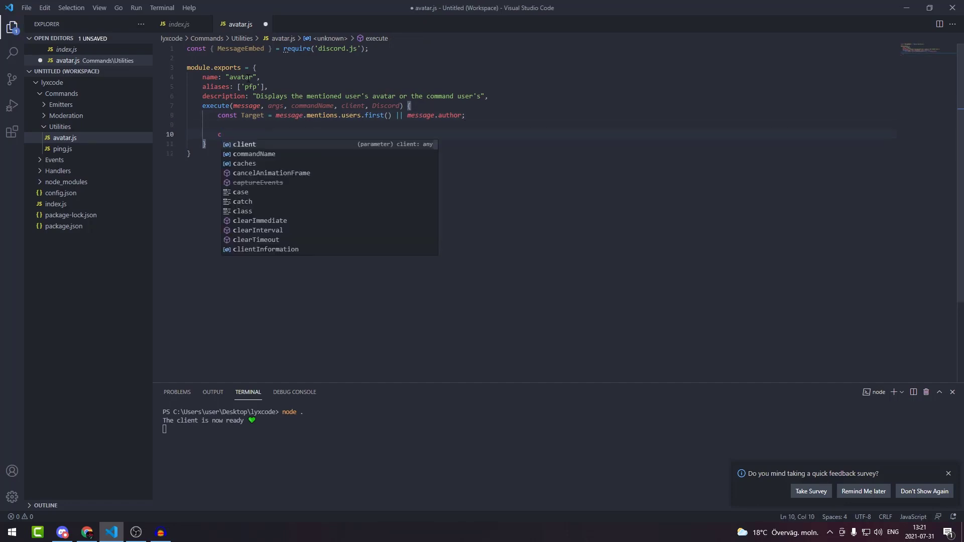
pyautogui.write('onst Respons')
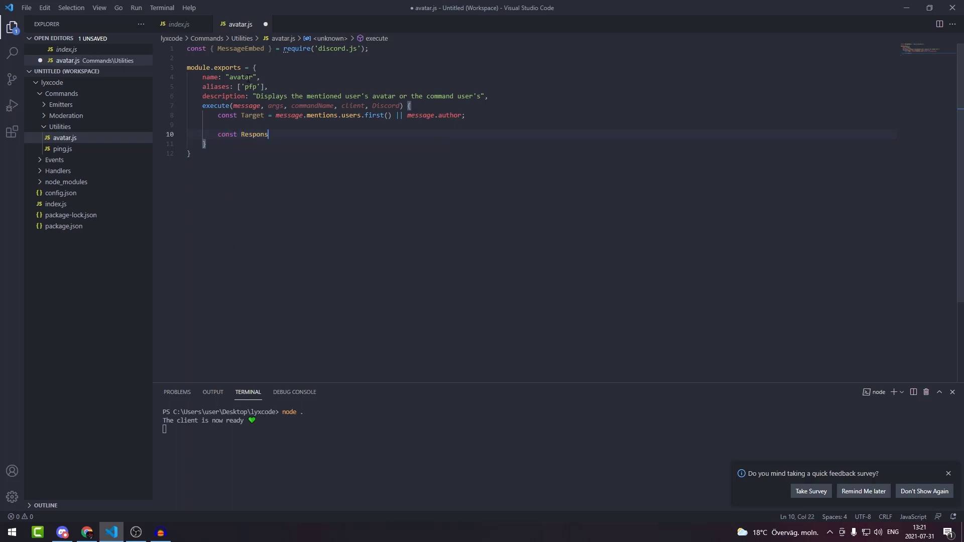
pyautogui.write('e = new Mes')
# Create the Response MessageEmbed with a RANDOM colour and save
pyautogui.press('Tab')
pyautogui.write('()')
pyautogui.press('Return')
pyautogui.write('.setC')
pyautogui.press('Tab')
pyautogui.write("('RANDOM')")
pyautogui.hotkey('ctrl', 's')
# Add setAuthor with the title `${Target.tag}\'s Avatar`
pyautogui.press('Return')
pyautogui.write('.srt')
pyautogui.press('BackSpace')
pyautogui.press('BackSpace')
pyautogui.write('etA')
pyautogui.press('Tab')
pyautogui.write('(`${')
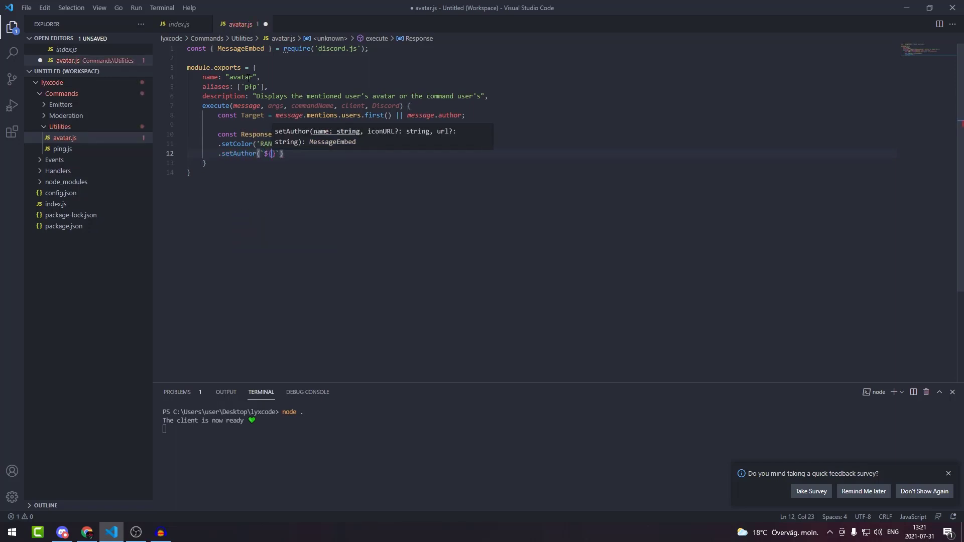
pyautogui.write('mes')
pyautogui.press('BackSpace')
pyautogui.press('BackSpace')
pyautogui.press('BackSpace')
pyautogui.write('Target.t')
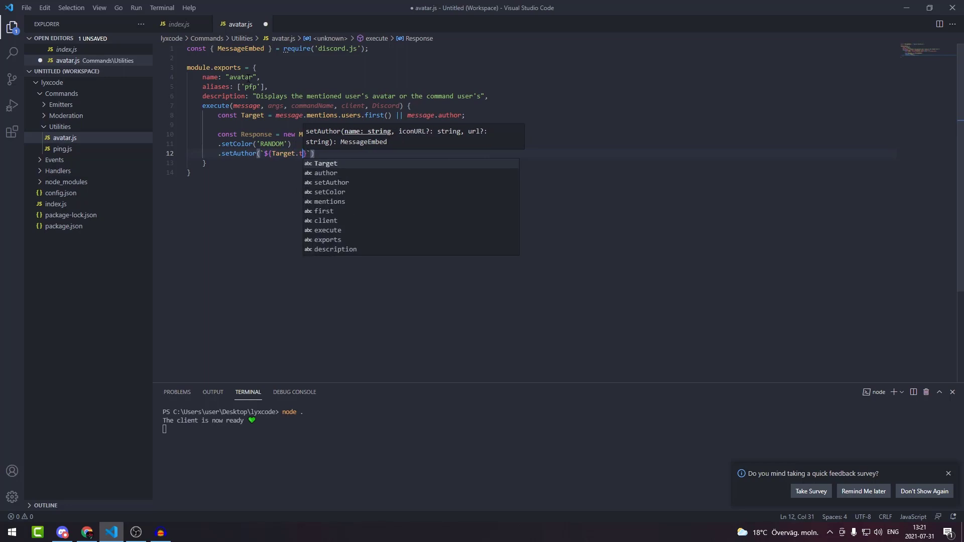
pyautogui.write("ag}'")
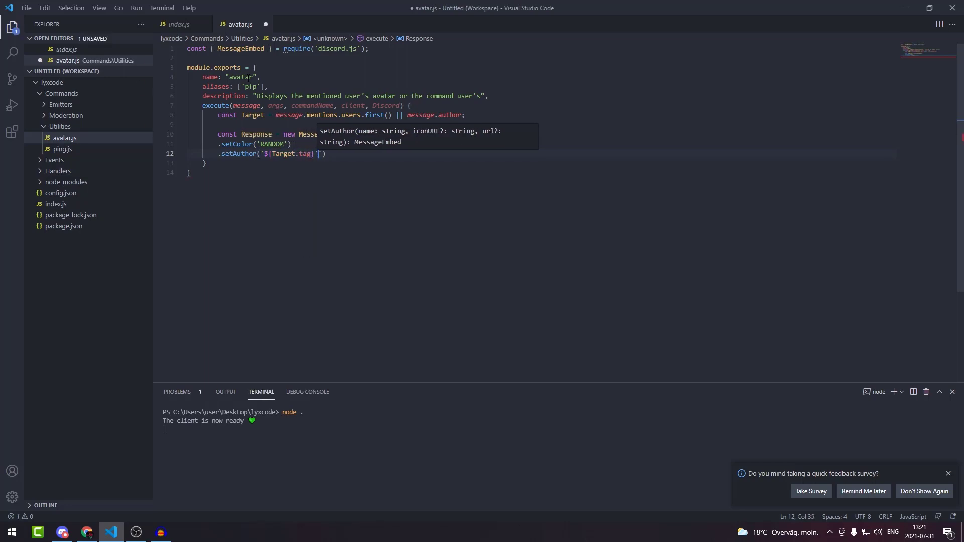
pyautogui.press('BackSpace')
pyautogui.write("'s ")
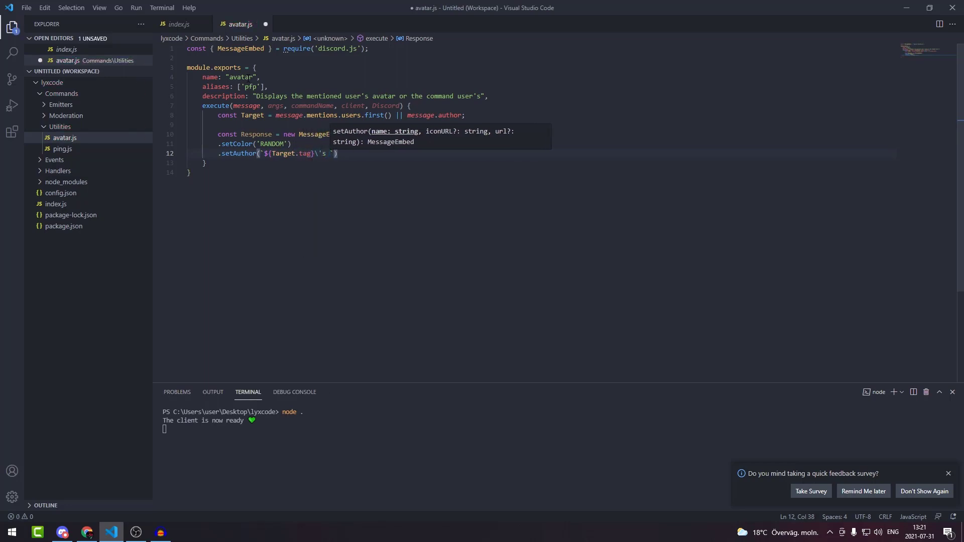
pyautogui.write('Avatar')
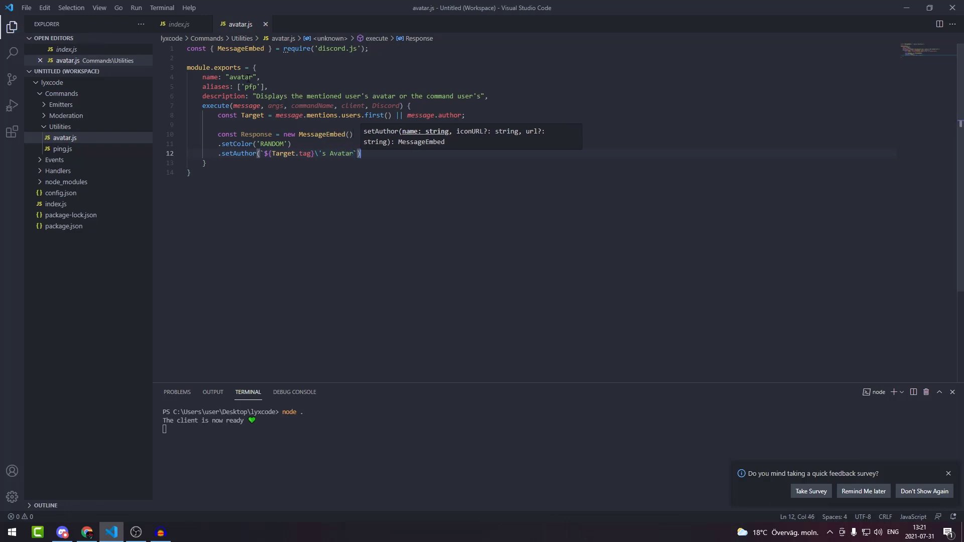
pyautogui.press('End')
pyautogui.press('Return')
pyautogui.write('.set')
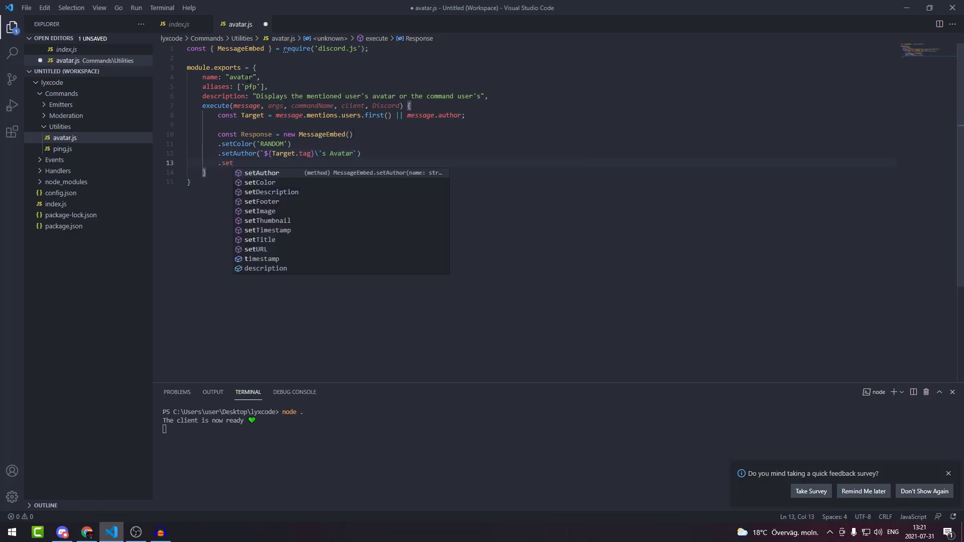
pyautogui.write('Im')
# Set the image to Target's dynamic avatar URL and begin a Requested By footer
pyautogui.press('Tab')
pyautogui.write('({')
pyautogui.press('BackSpace')
pyautogui.write('Target.d')
pyautogui.press('BackSpace')
pyautogui.write('a')
pyautogui.press('BackSpace')
pyautogui.write('displayAvatarURL({dymaic: true')
pyautogui.press('End')
pyautogui.press('Return')
pyautogui.write('.setD')
pyautogui.press('BackSpace')
pyautogui.write('F')
pyautogui.press('Tab')
pyautogui.write('(`')
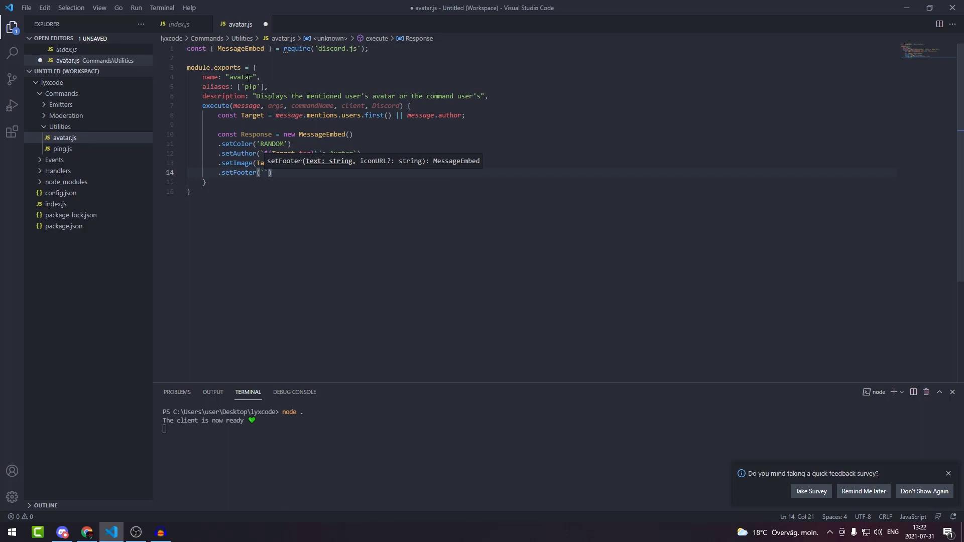
pyautogui.write('Reques')
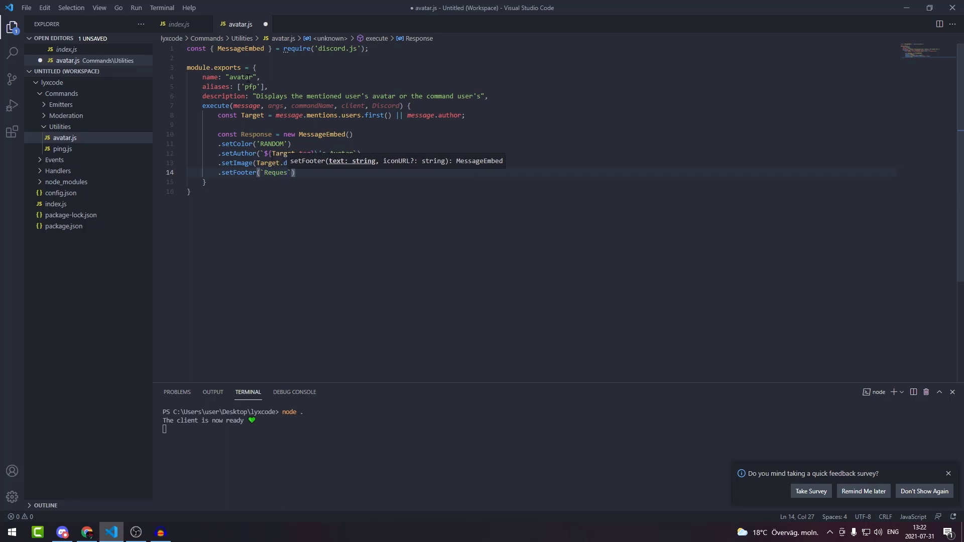
pyautogui.write('ted By ${')
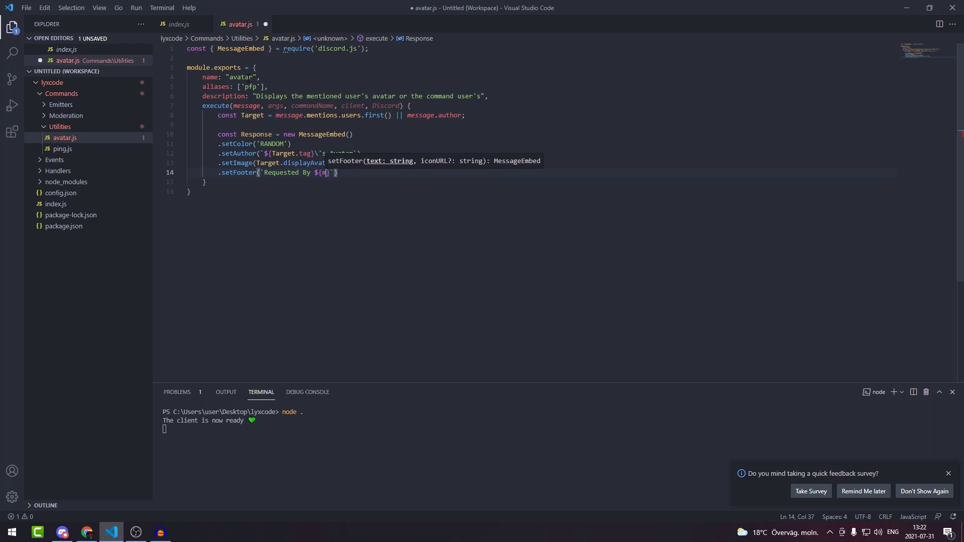
pyautogui.write('message.aut')
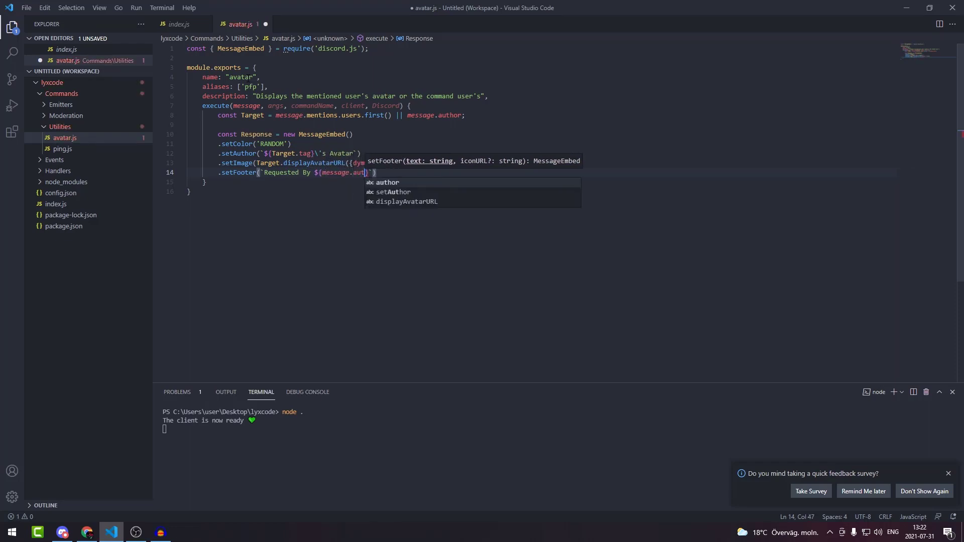
pyautogui.write('hor.tag')
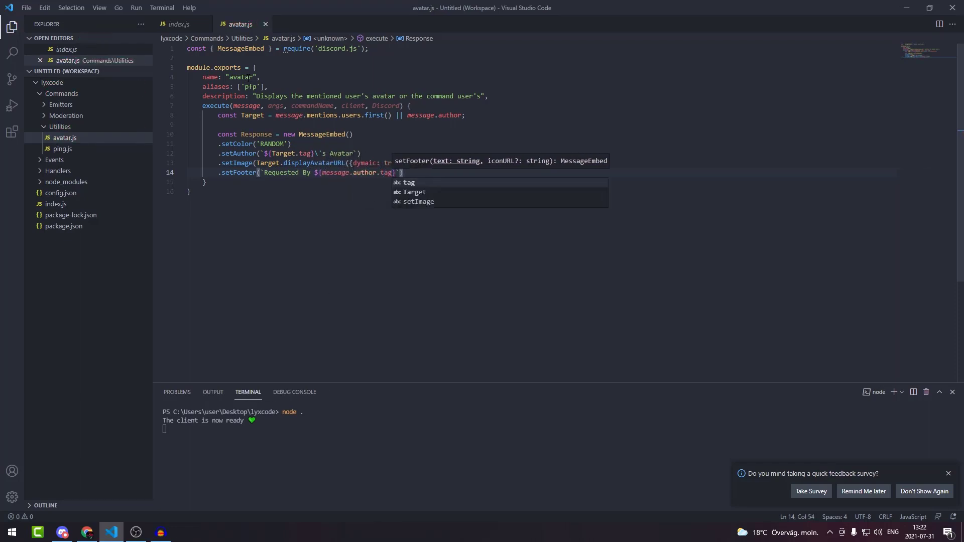
pyautogui.write('}`, ')
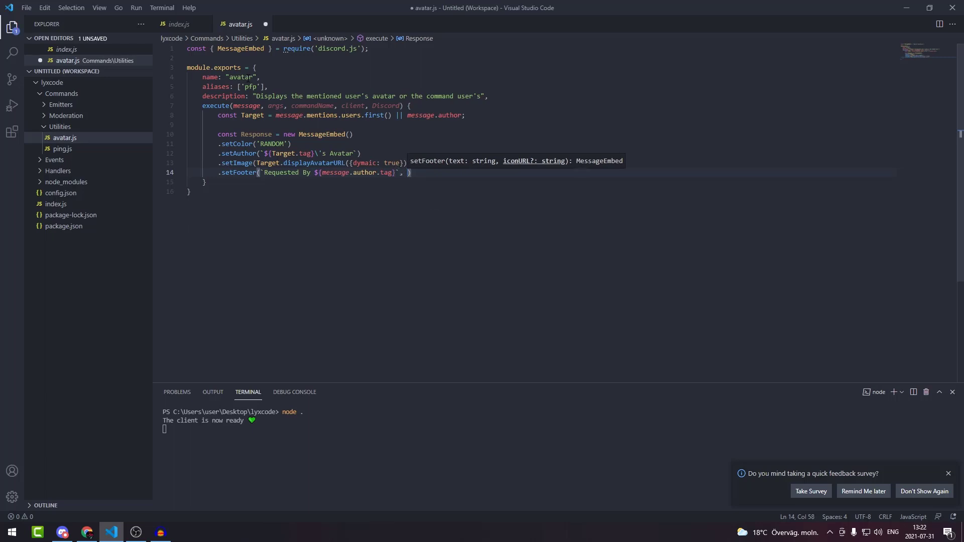
pyautogui.write('m')
pyautogui.write('essage.author.dis')
# Use the requester's displayAvatarURL({dynamic: true}) as the footer icon and save
pyautogui.press('Return')
pyautogui.write('({dynamic: true')
pyautogui.hotkey('ctrl', 's')
pyautogui.press('Escape')
pyautogui.press('End')
# Add message.reply({embeds: [Response]}) after the embed and save
pyautogui.press('Return')
pyautogui.press('Return')
pyautogui.hotkey('ctrl', 's')
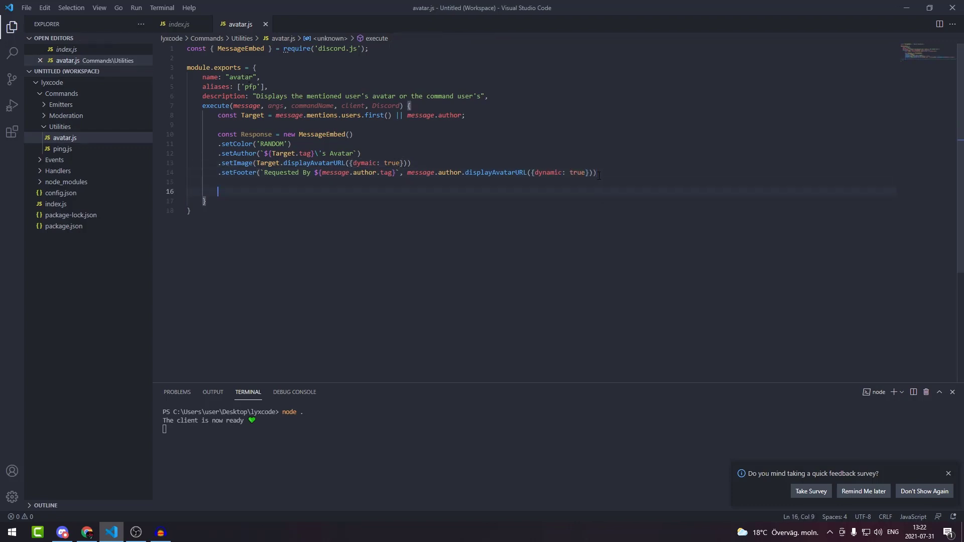
pyautogui.write('message.reply({embeds: [')
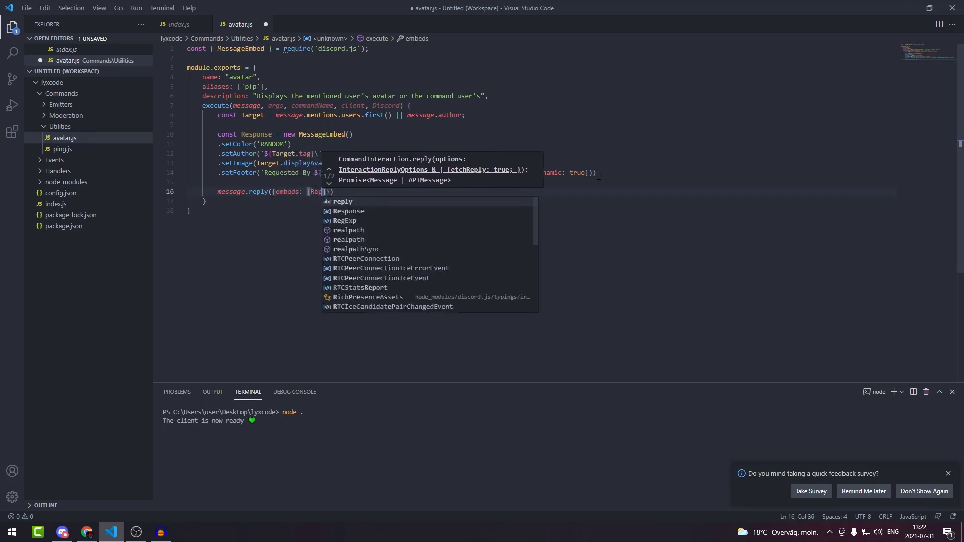
pyautogui.write('Rep')
pyautogui.press('Down')
pyautogui.press('Return')
pyautogui.press('End')
pyautogui.write(';')
pyautogui.hotkey('ctrl', 's')
# Stop the bot, clear the terminal and relaunch it with node
pyautogui.hotkey('ctrl', 'c')
pyautogui.write('c')
pyautogui.press('Return')
pyautogui.write('nod')
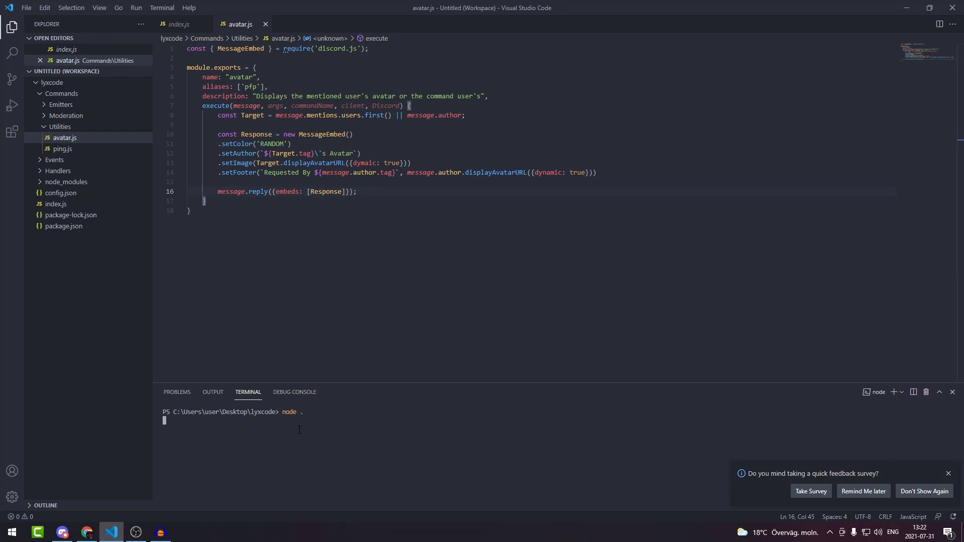
pyautogui.hotkey('alt', 'Tab')
pyautogui.write('.')
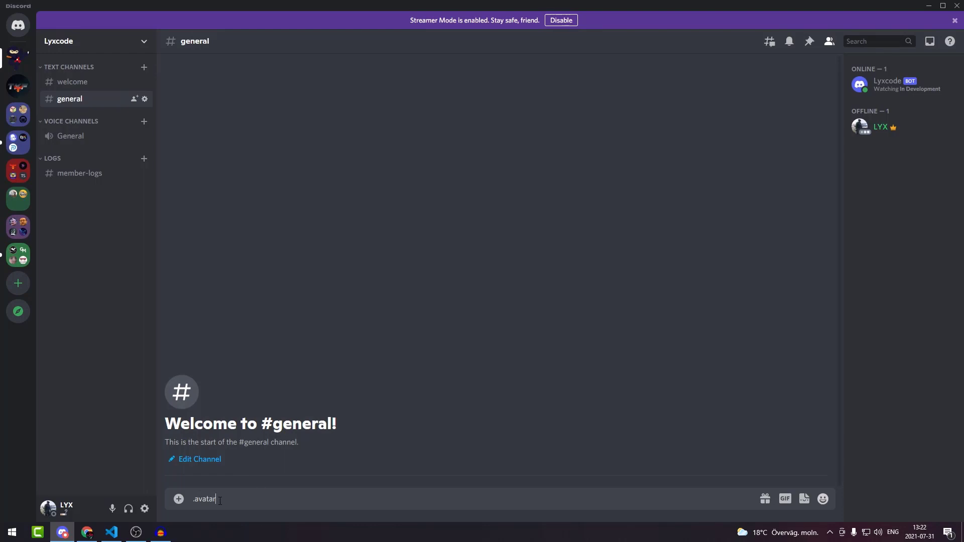
# Send .avatar in #general and inspect the Requested By footer of the bot's reply
pyautogui.moveTo(241, 496); pyautogui.dragTo(185, 498)
pyautogui.press('Return')
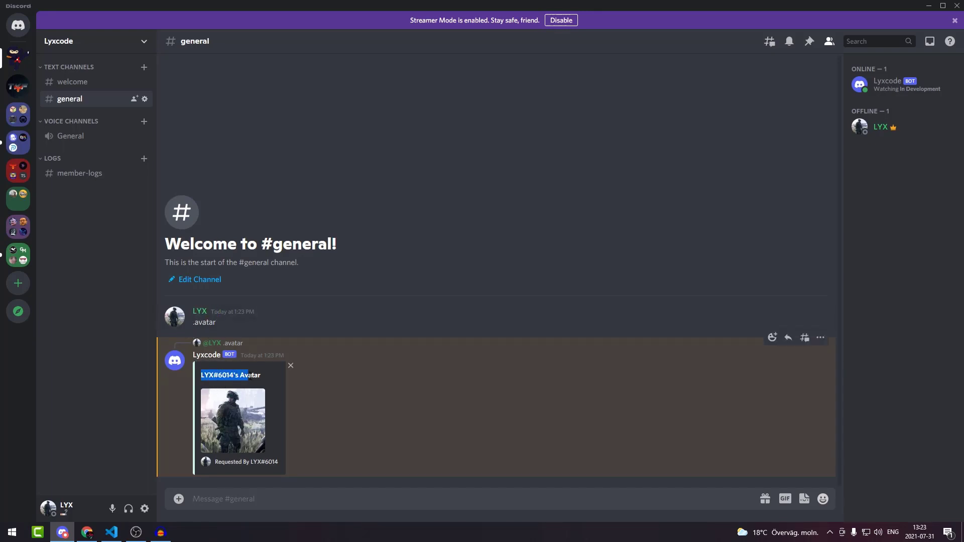
pyautogui.moveTo(498, 407)
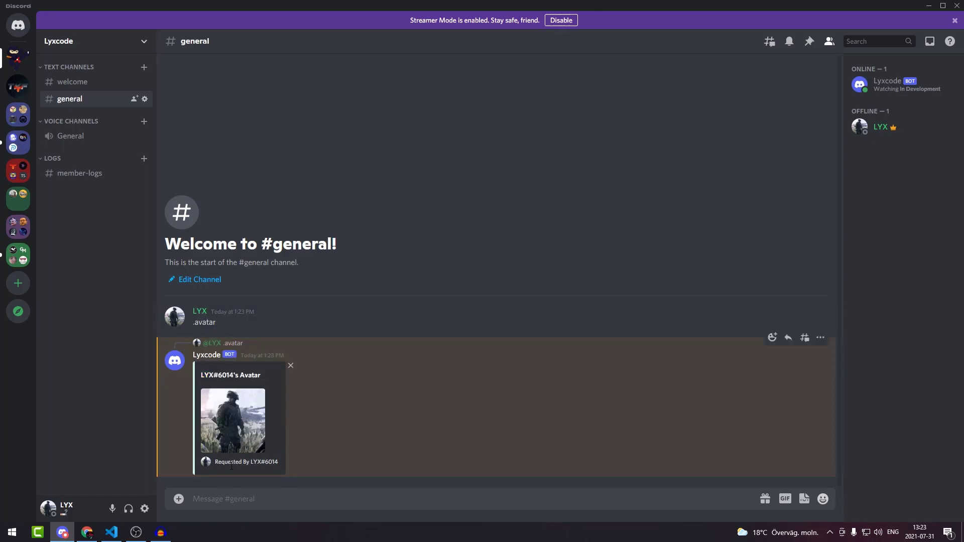
pyautogui.moveTo(214, 464); pyautogui.dragTo(279, 461)
pyautogui.click(276, 465)
pyautogui.click(280, 462)
pyautogui.moveTo(281, 463); pyautogui.dragTo(254, 462)
pyautogui.click(256, 463)
pyautogui.write('.avatar @Ly')
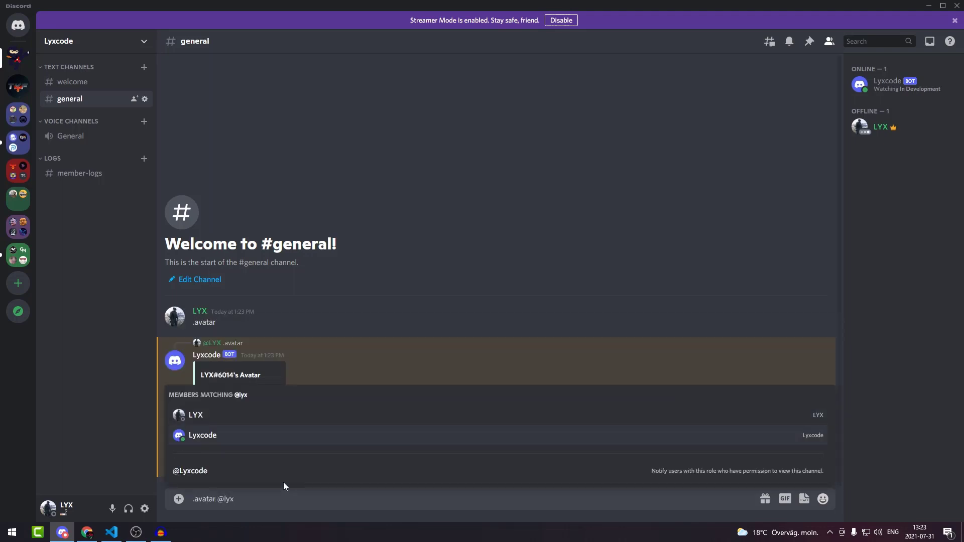
pyautogui.press('Tab')
pyautogui.press('Return')
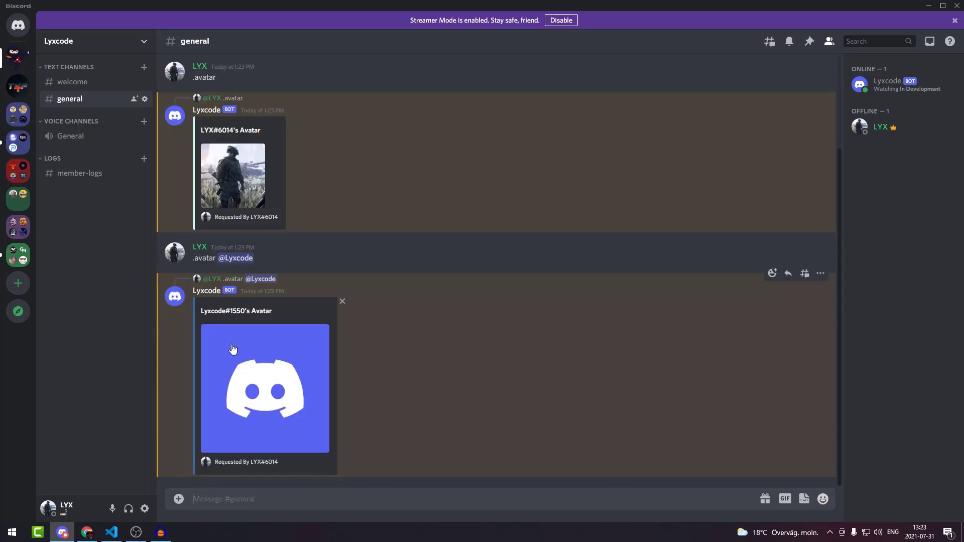
pyautogui.moveTo(264, 377)
pyautogui.click(199, 247)
pyautogui.click(186, 520)
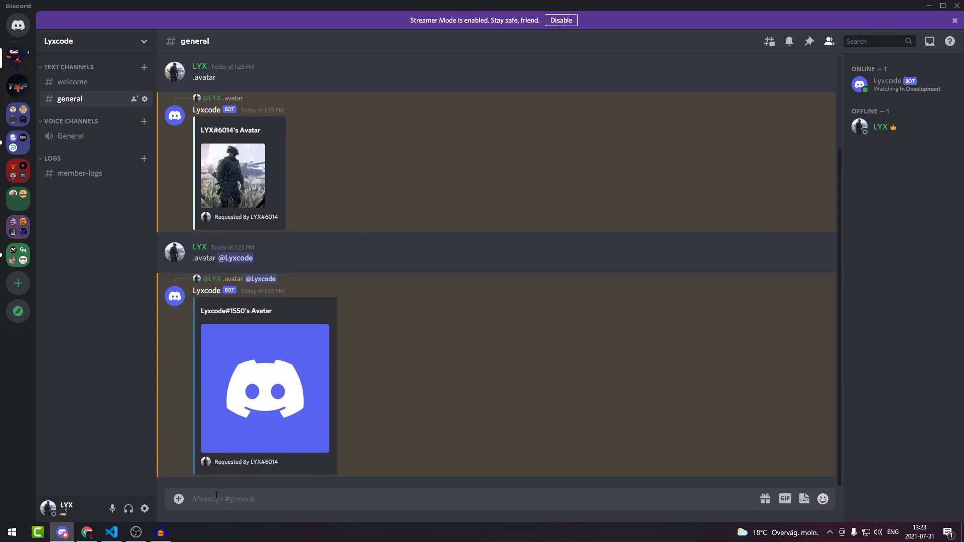